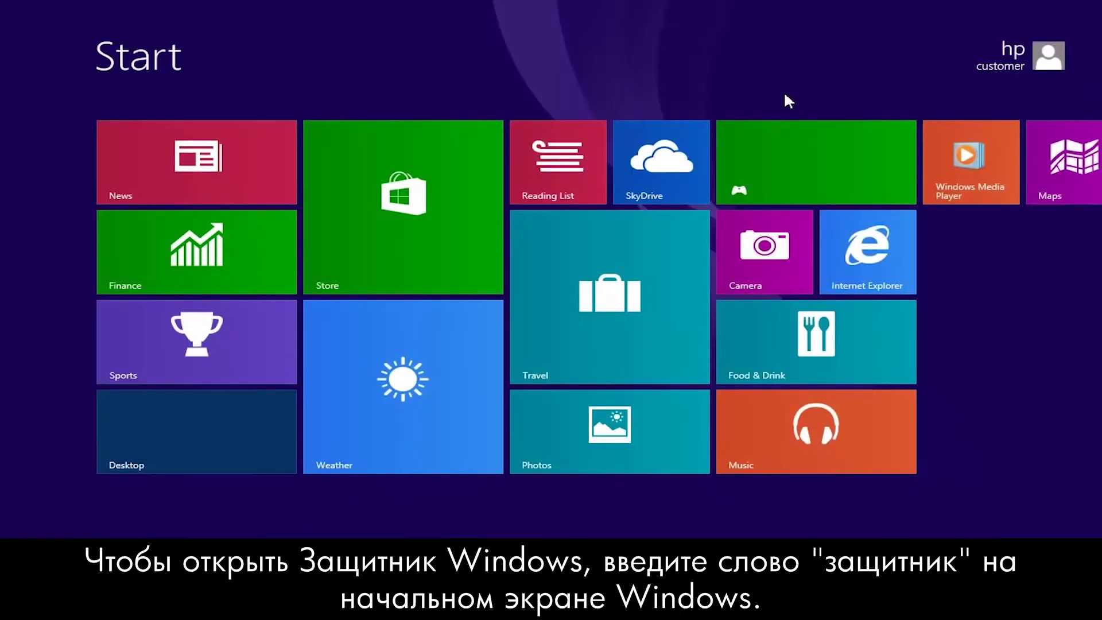
type("def")
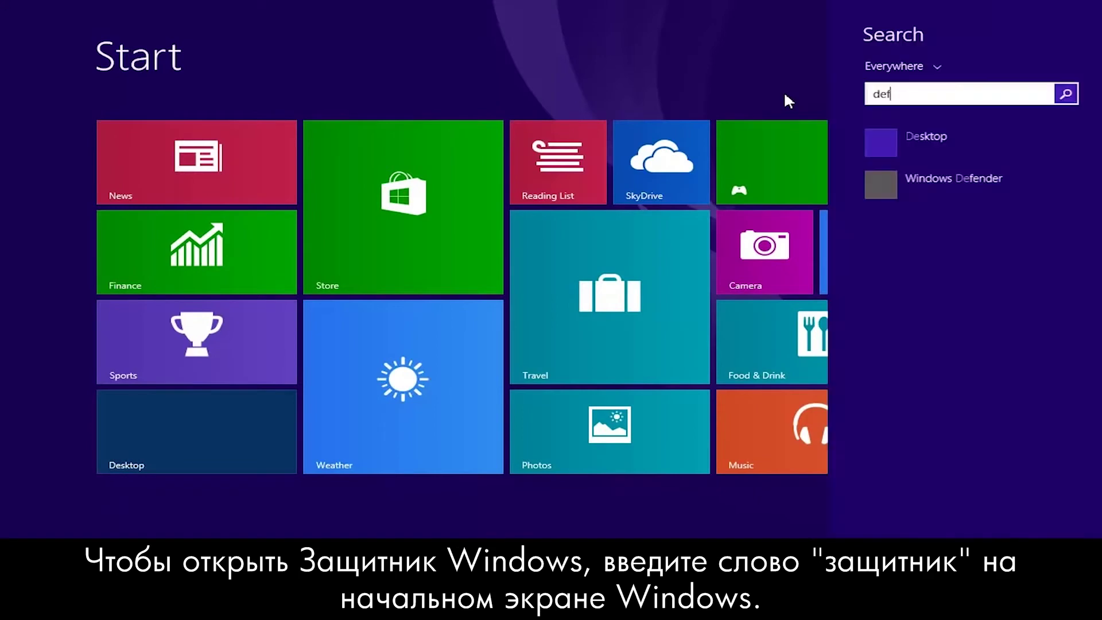
type("ender")
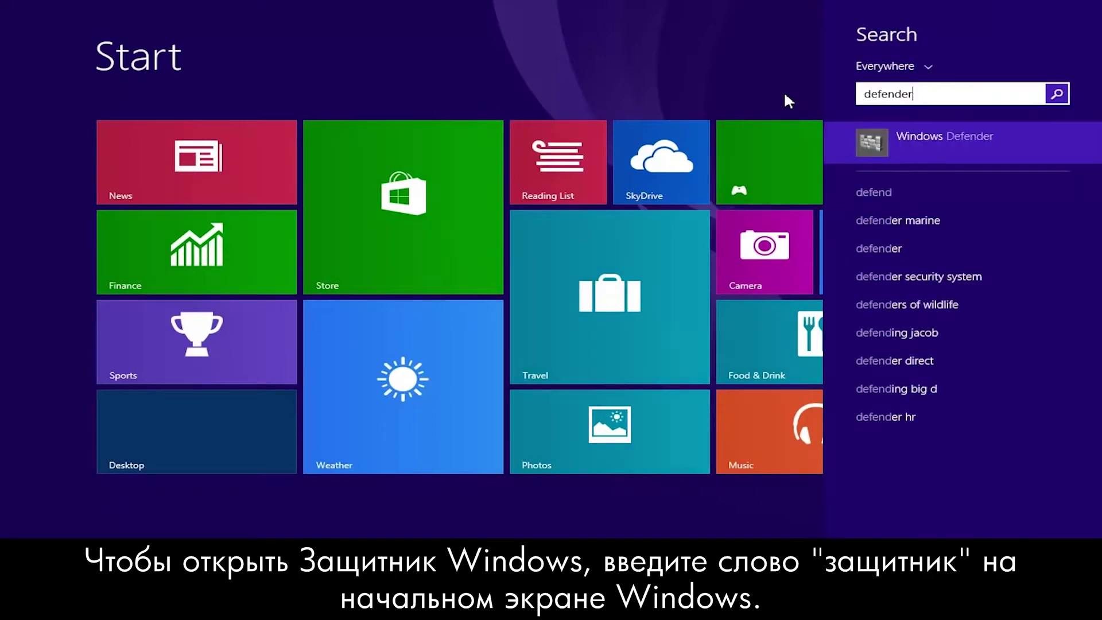
Launch Windows Defender from the 'defender' search results.
left_click(941, 148)
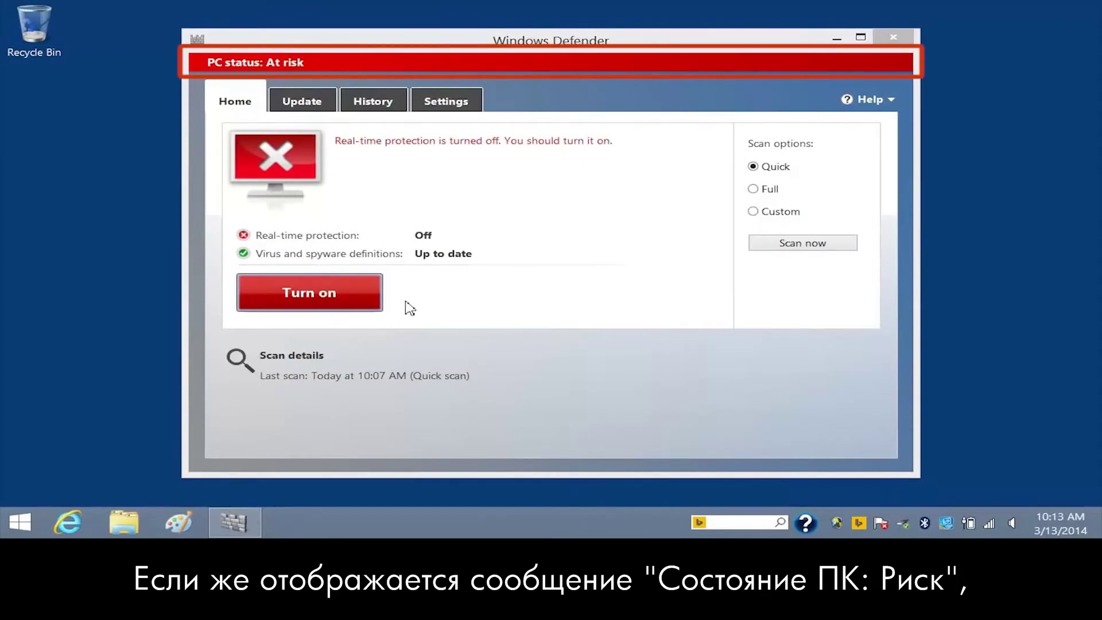
Turn real-time protection back on from the At risk Home page.
left_click(362, 292)
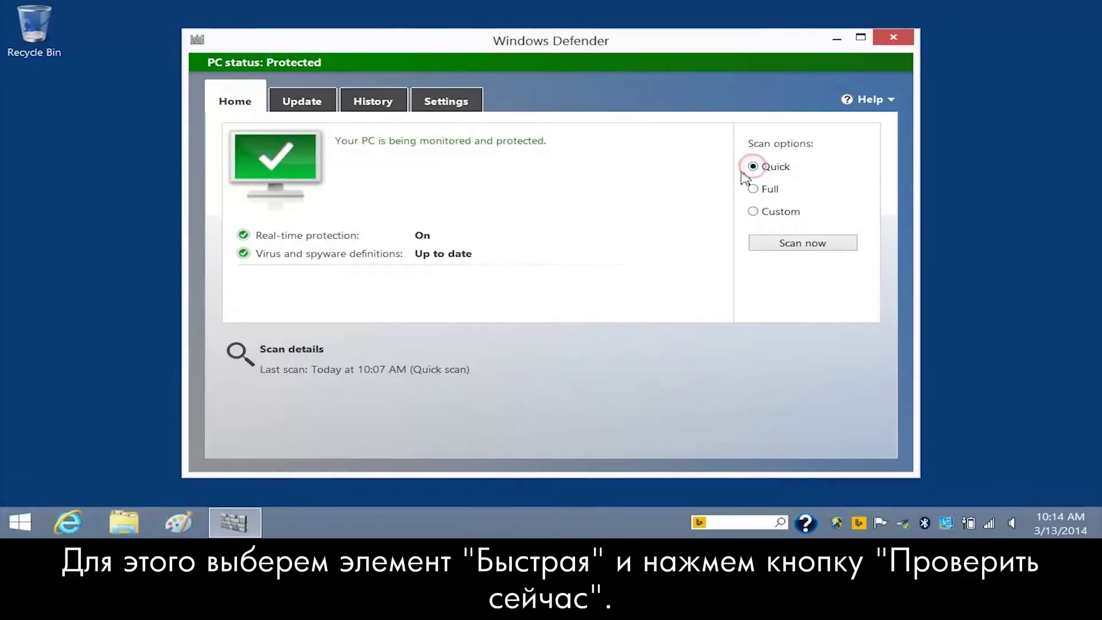
Start a Quick scan with Scan now.
left_click(789, 247)
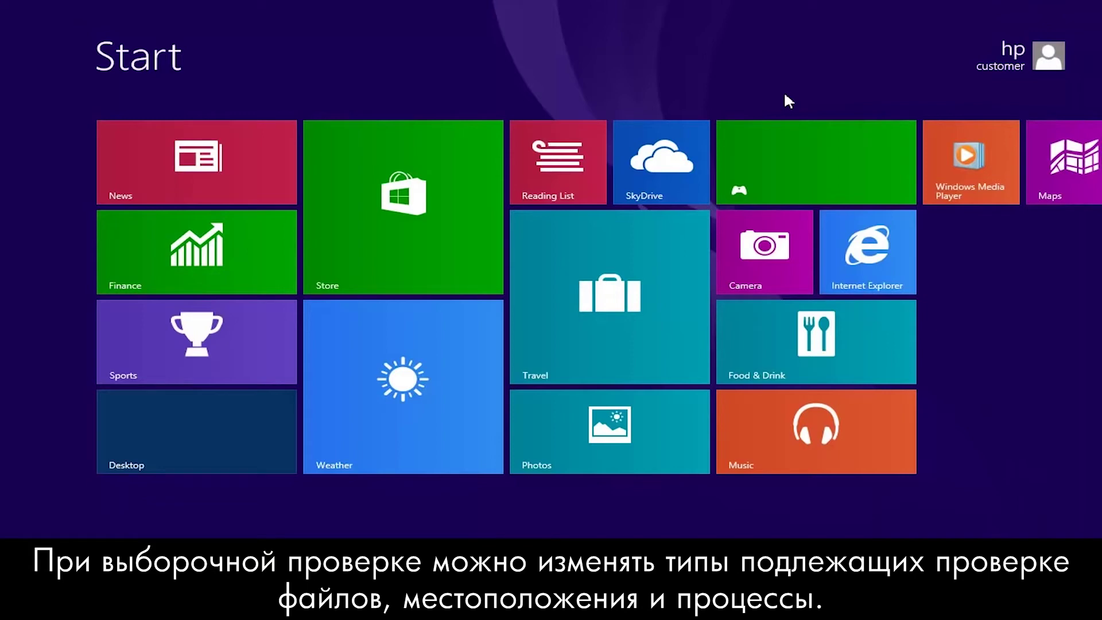
type("defender")
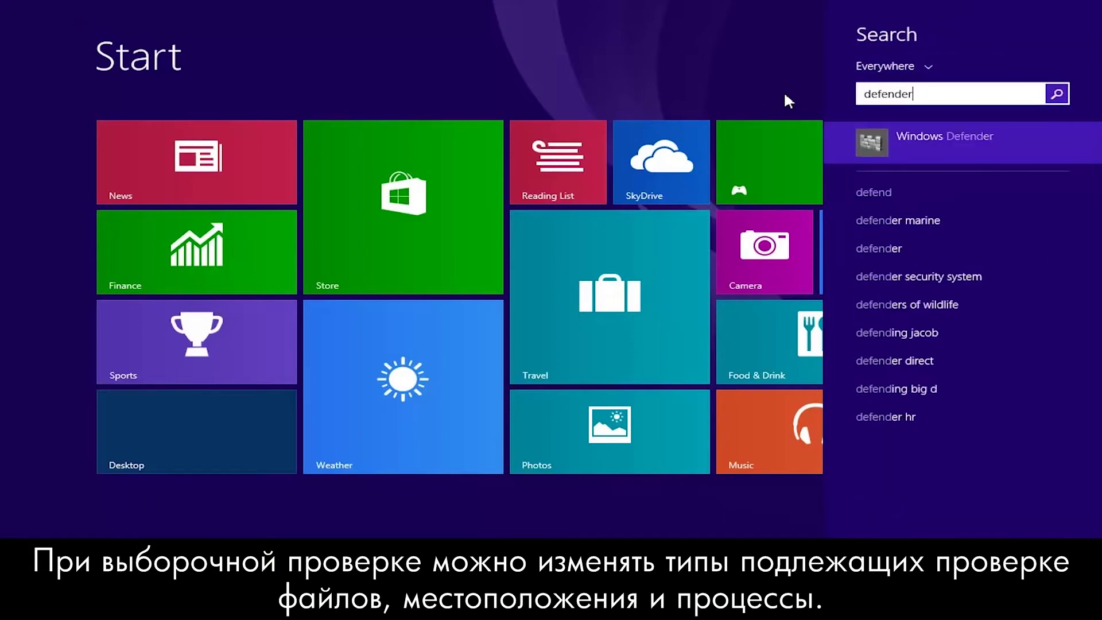
Relaunch Windows Defender from the 'defender' search results.
left_click(939, 144)
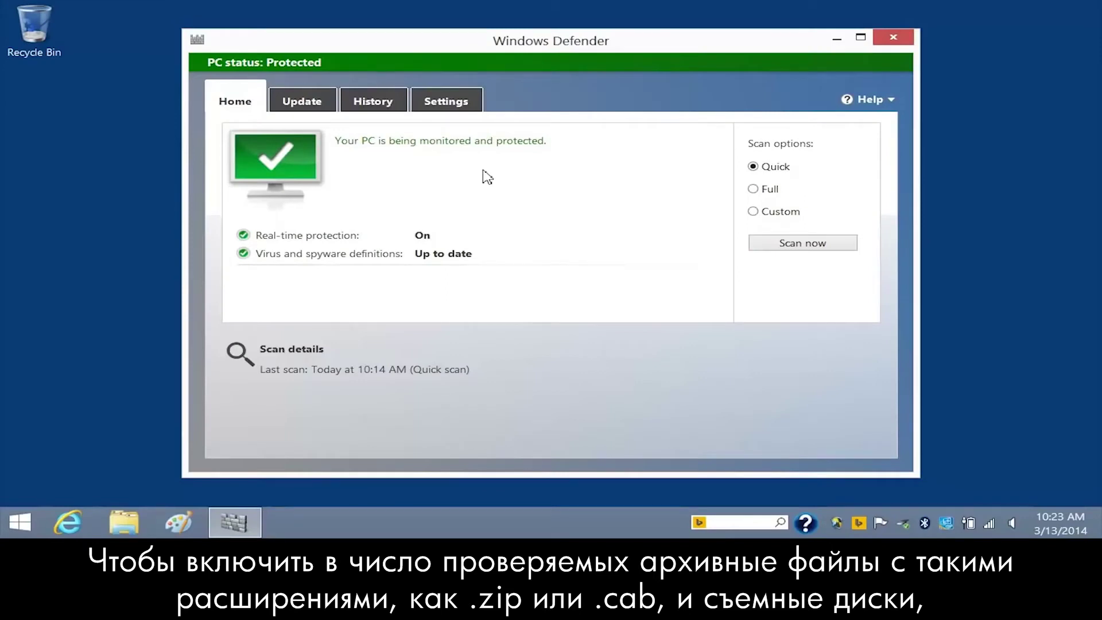
Turn on Scan archive files and Scan removable drives under Advanced settings, and save.
left_click(447, 102)
left_click(332, 207)
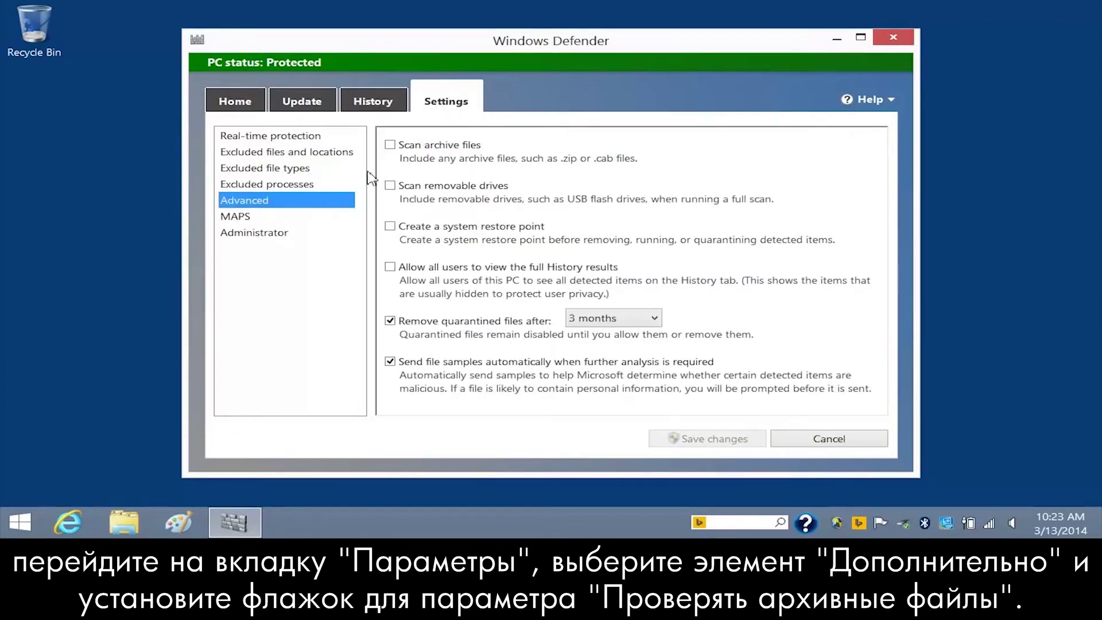
left_click(390, 146)
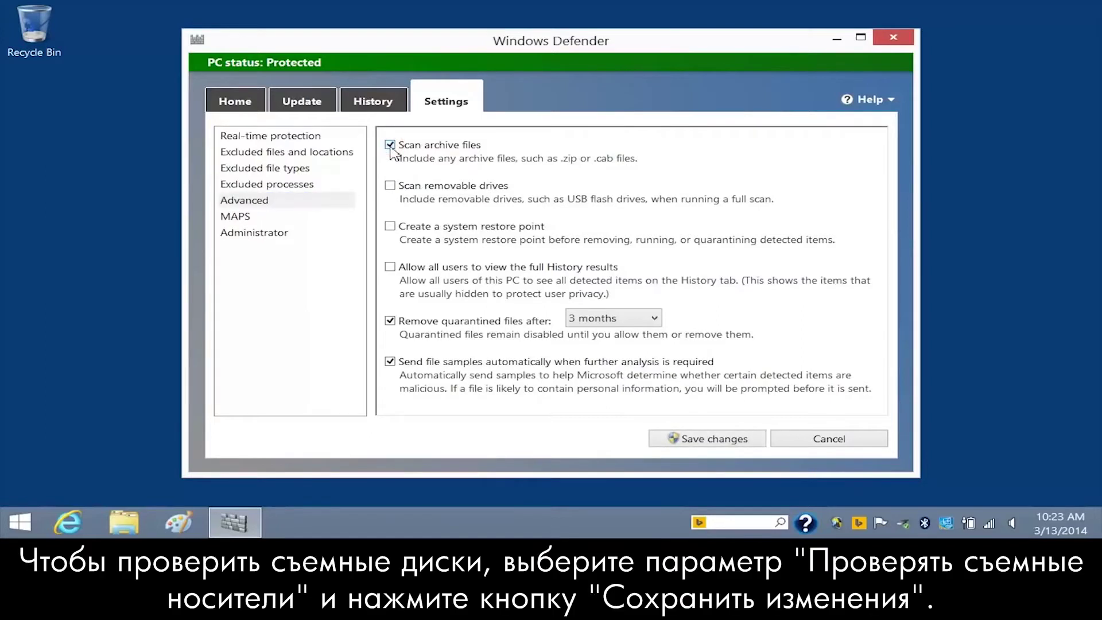
left_click(389, 186)
left_click(711, 444)
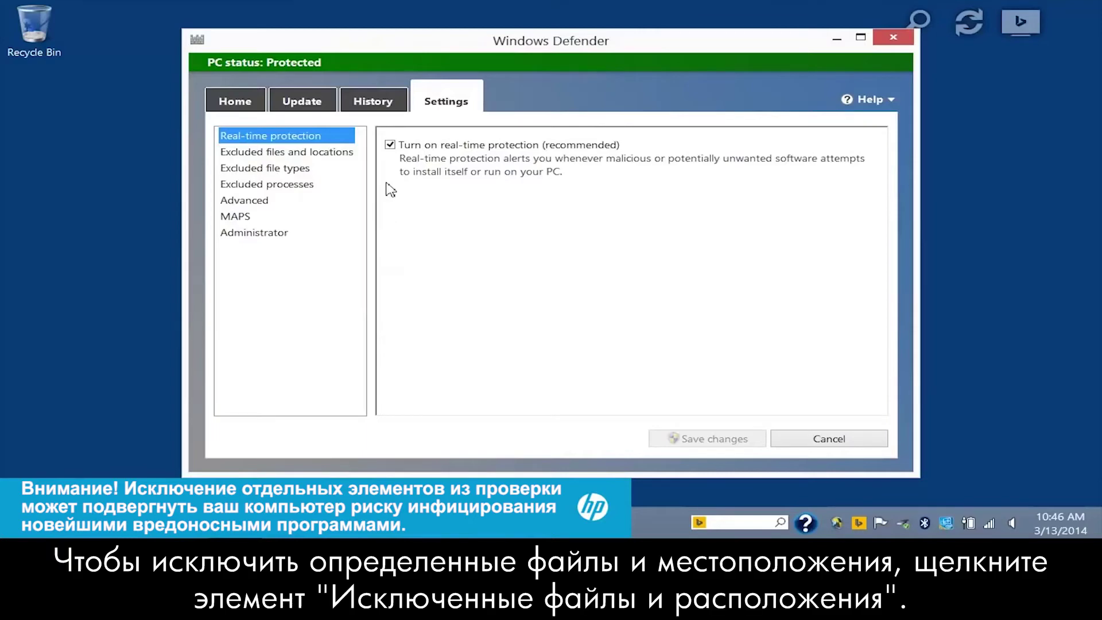
Browse to C: > Users > profile > Saved Games, add it as an excluded location, and save.
left_click(345, 156)
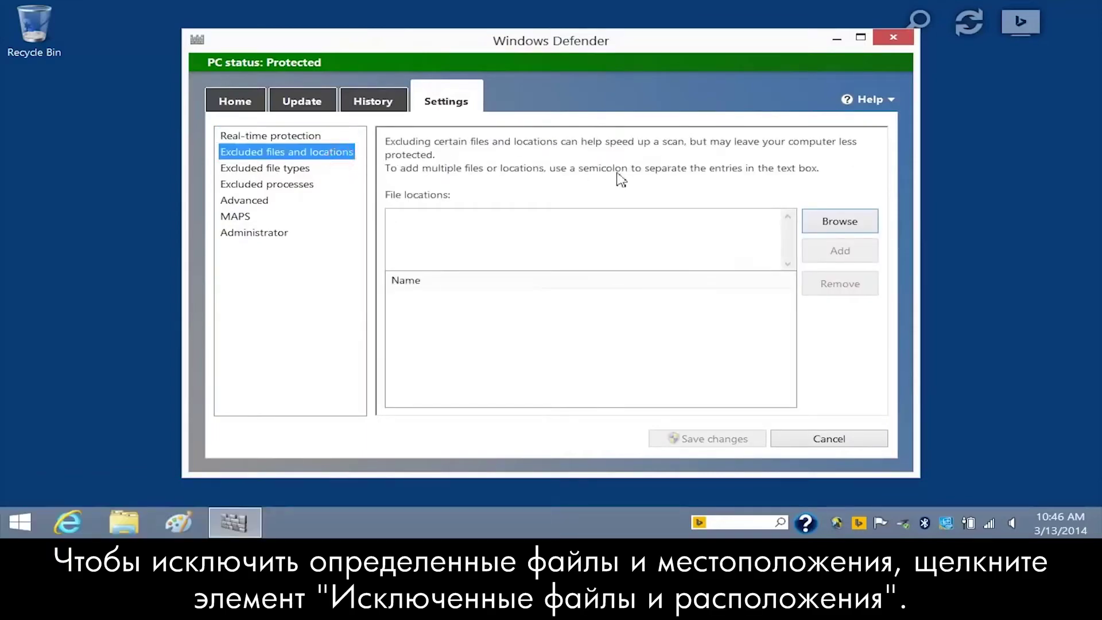
left_click(841, 228)
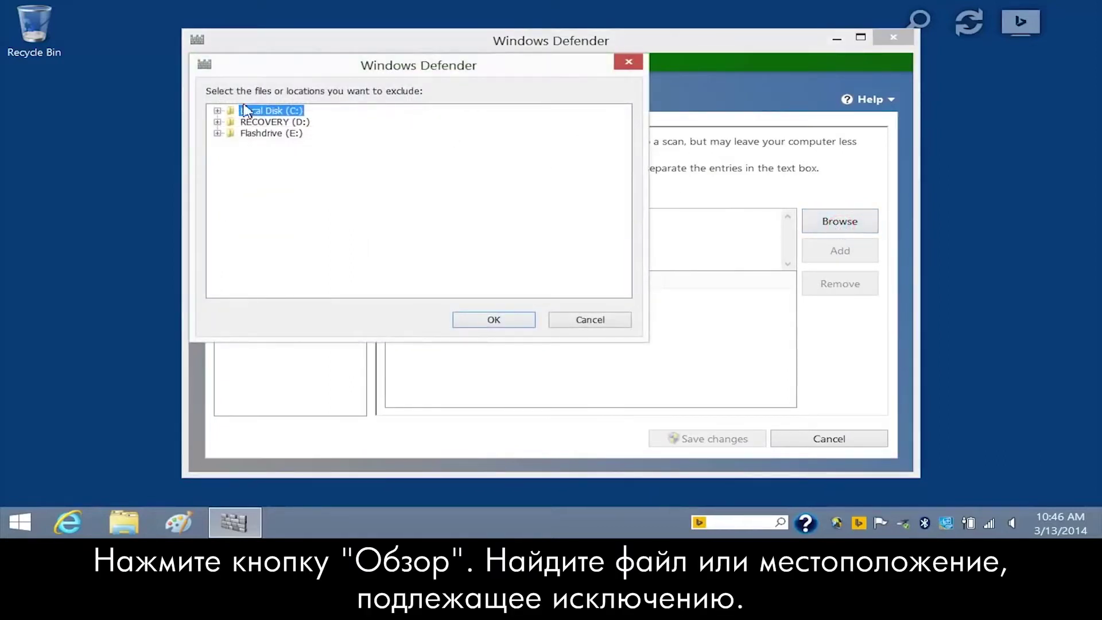
left_click(219, 112)
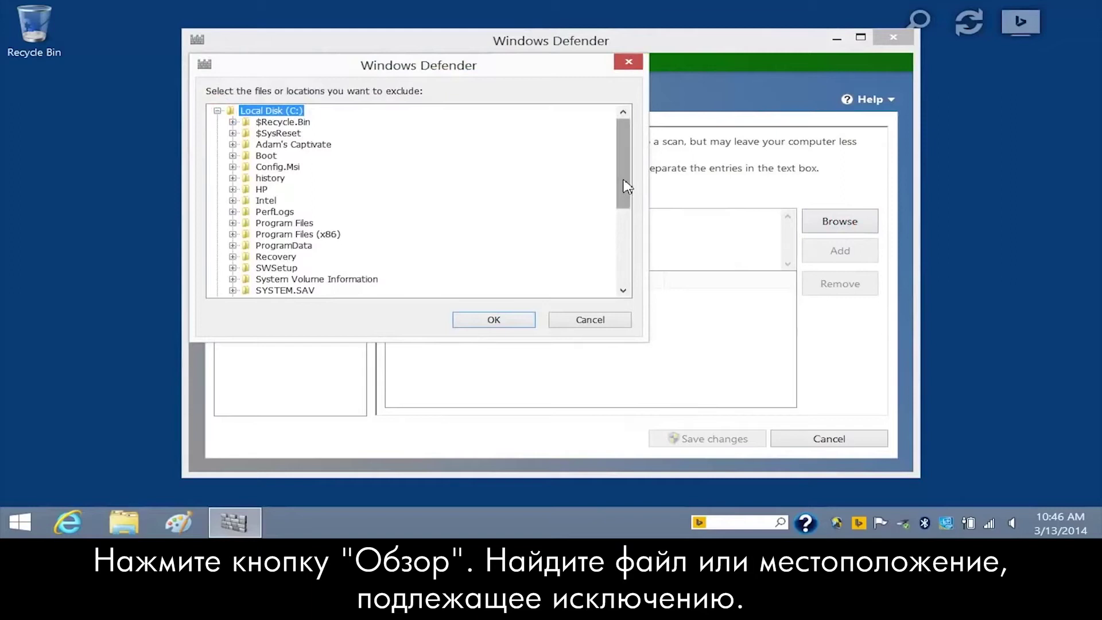
left_click_drag(624, 184, 624, 249)
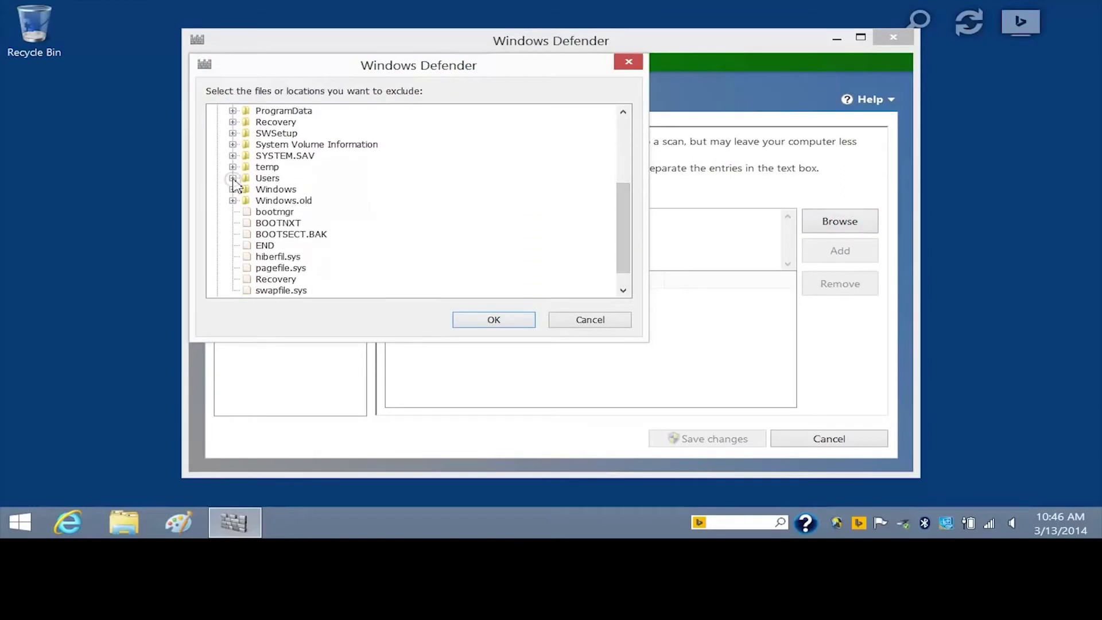
left_click(232, 177)
left_click(248, 201)
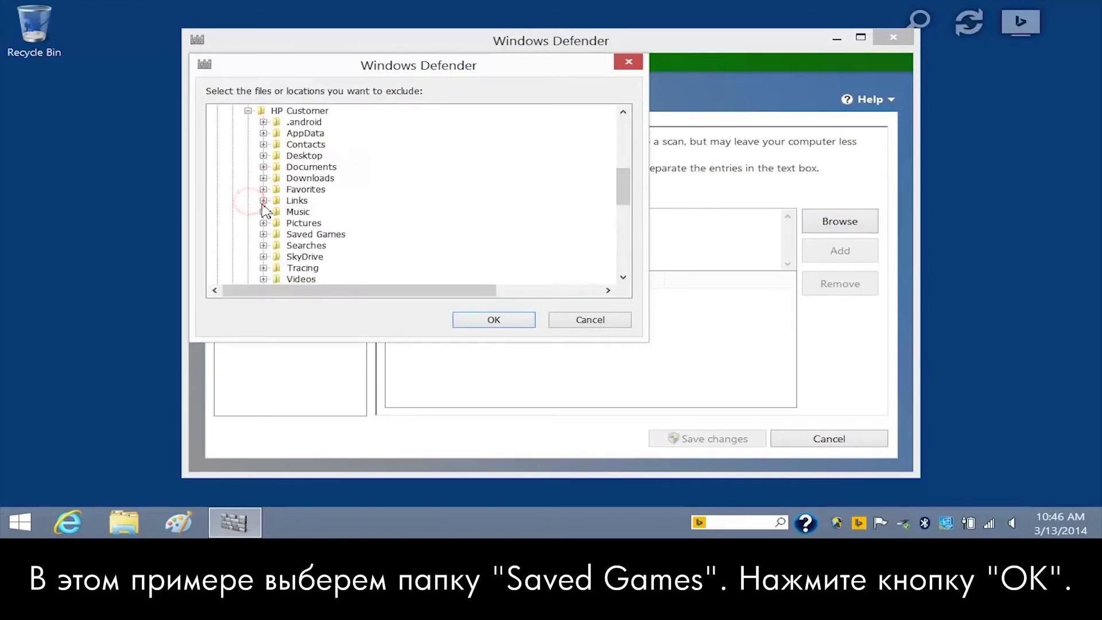
left_click(315, 234)
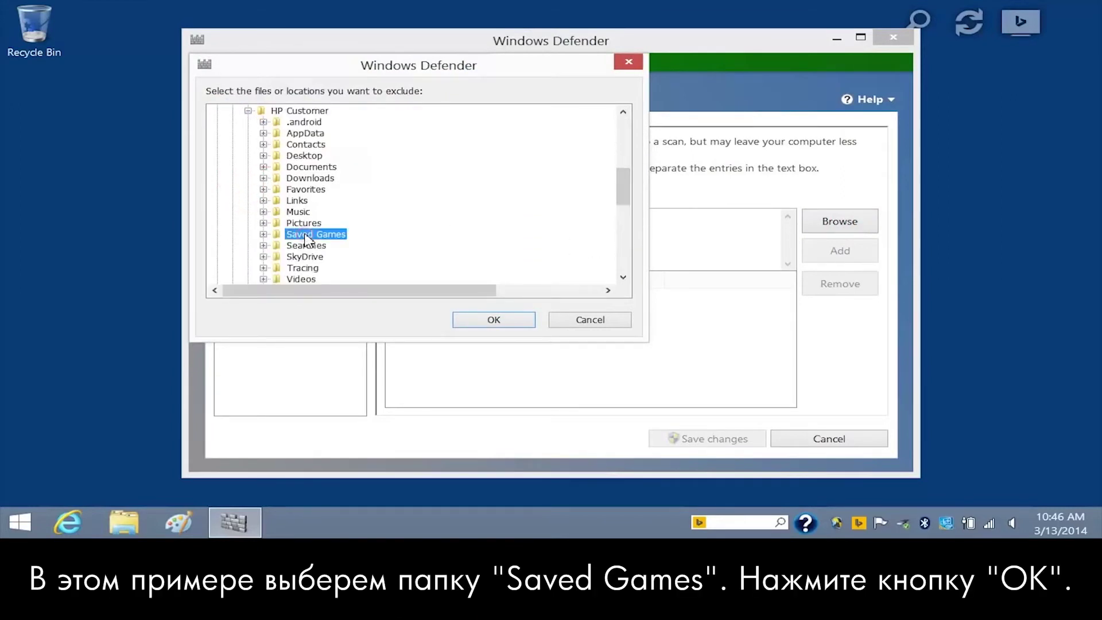
left_click(490, 321)
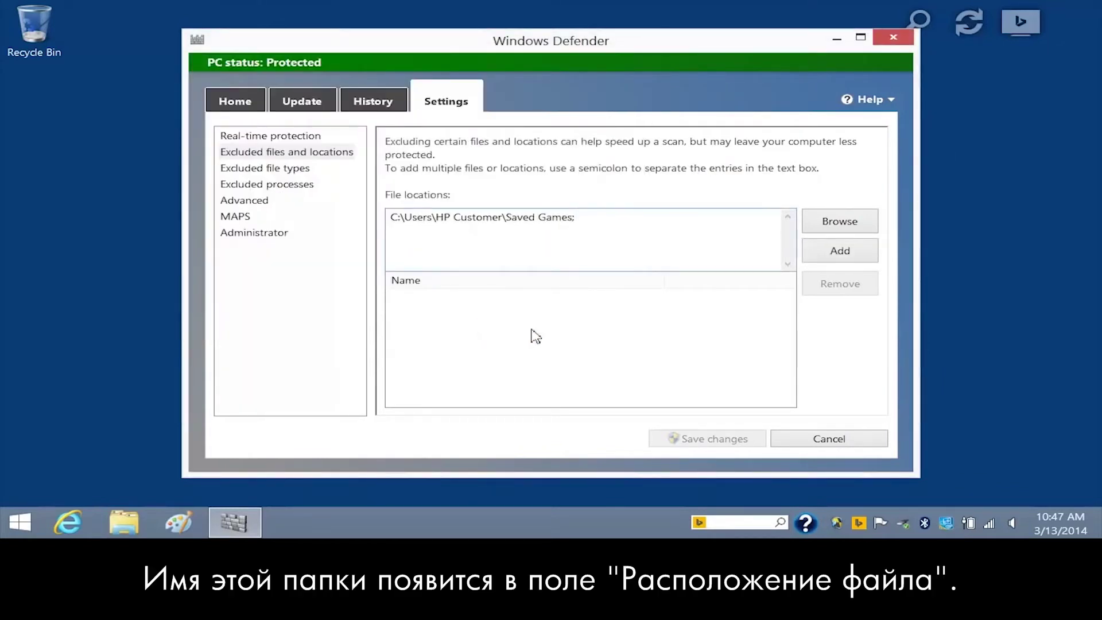
left_click(838, 258)
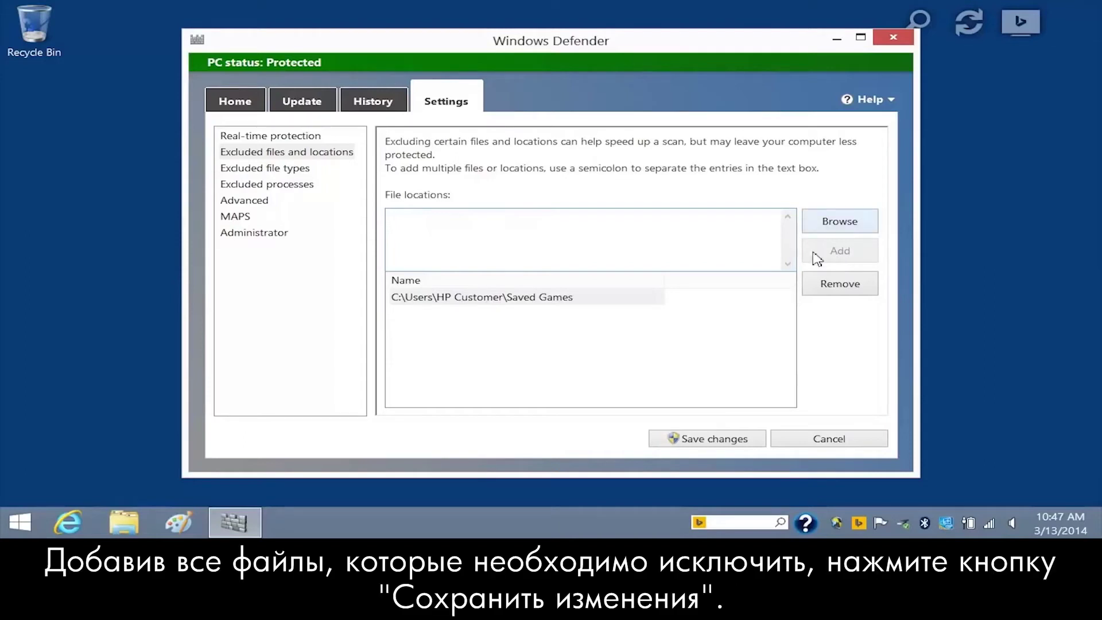
left_click(713, 441)
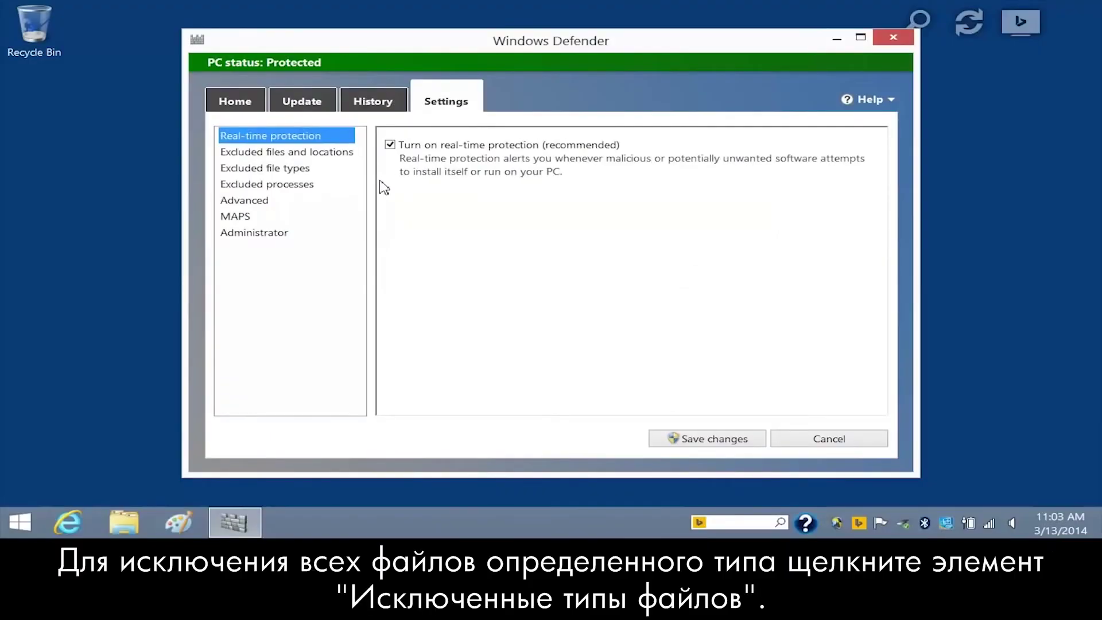
Add the 'mov' extension to Excluded file types and save the change.
left_click(334, 175)
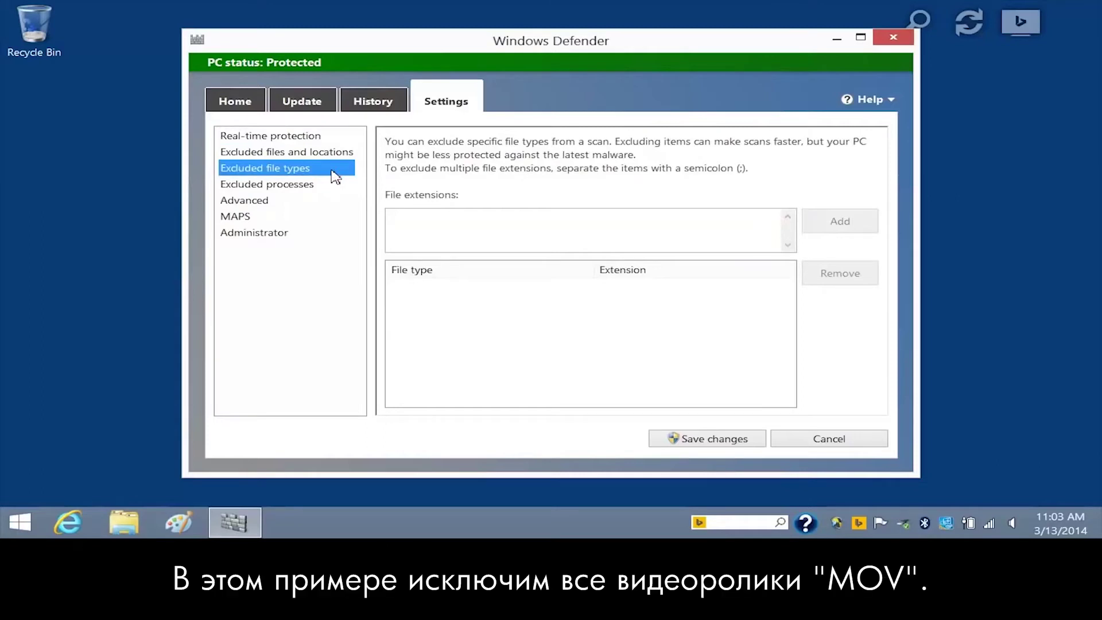
left_click(480, 221)
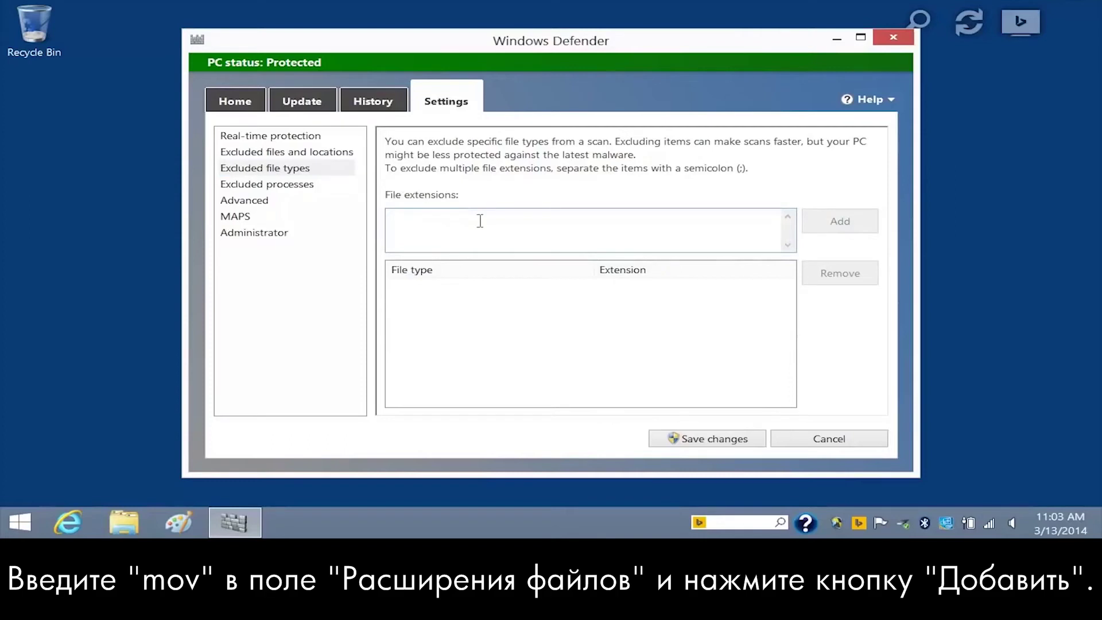
type("mov")
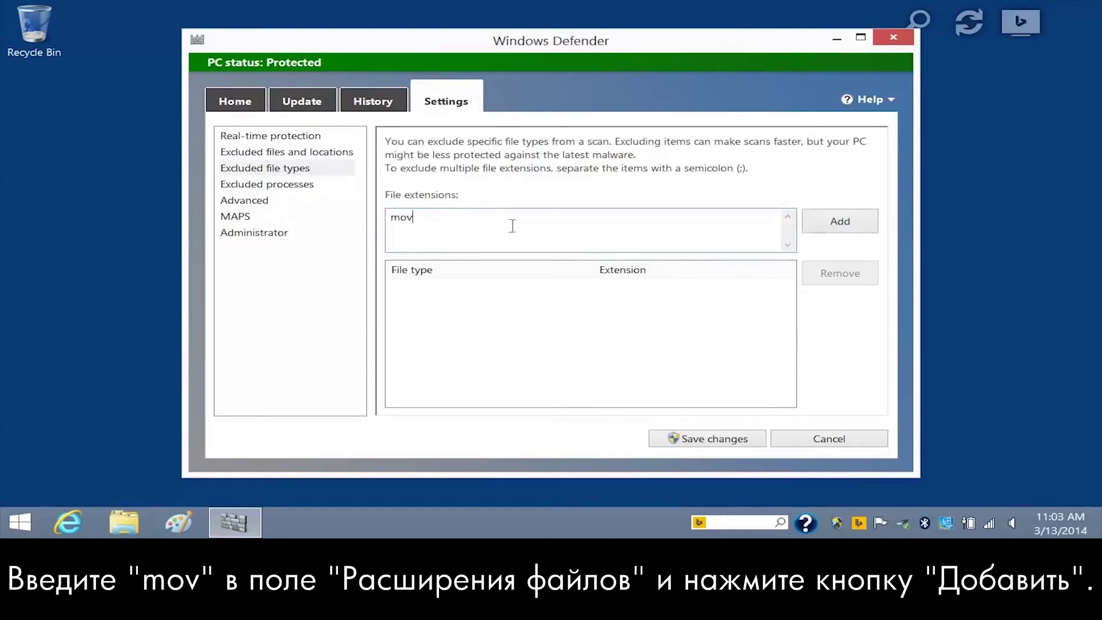
left_click(839, 226)
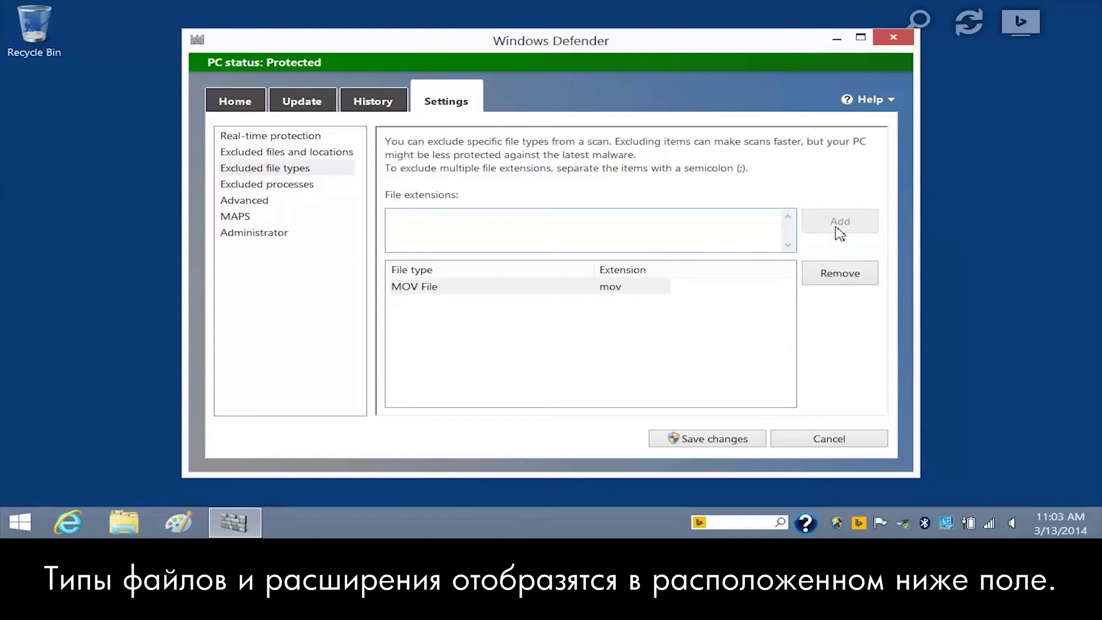
left_click(650, 292)
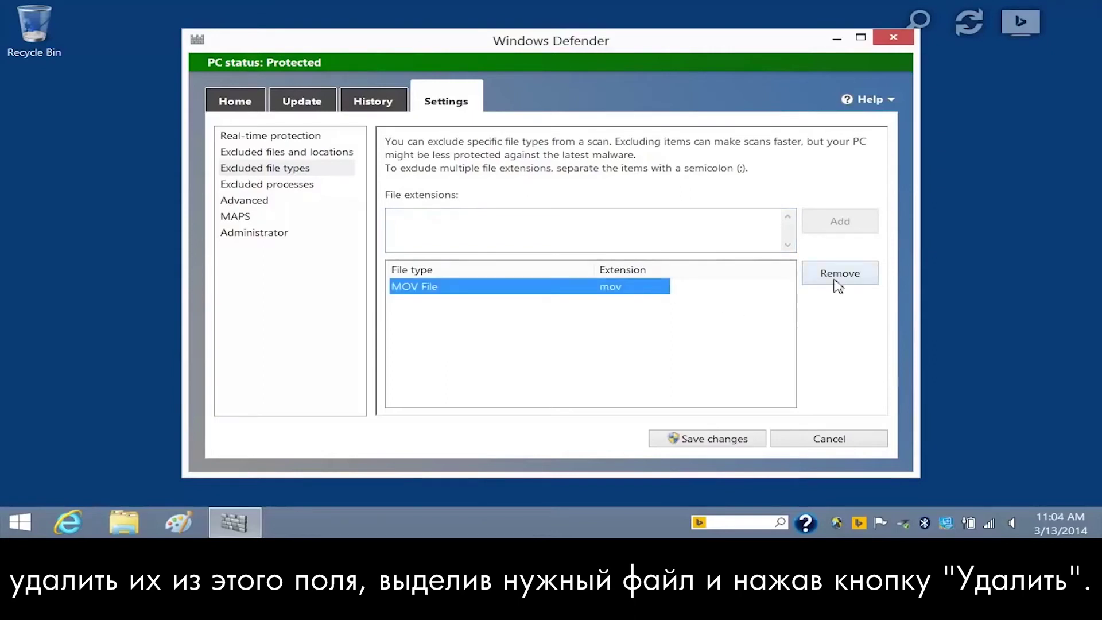
left_click(714, 446)
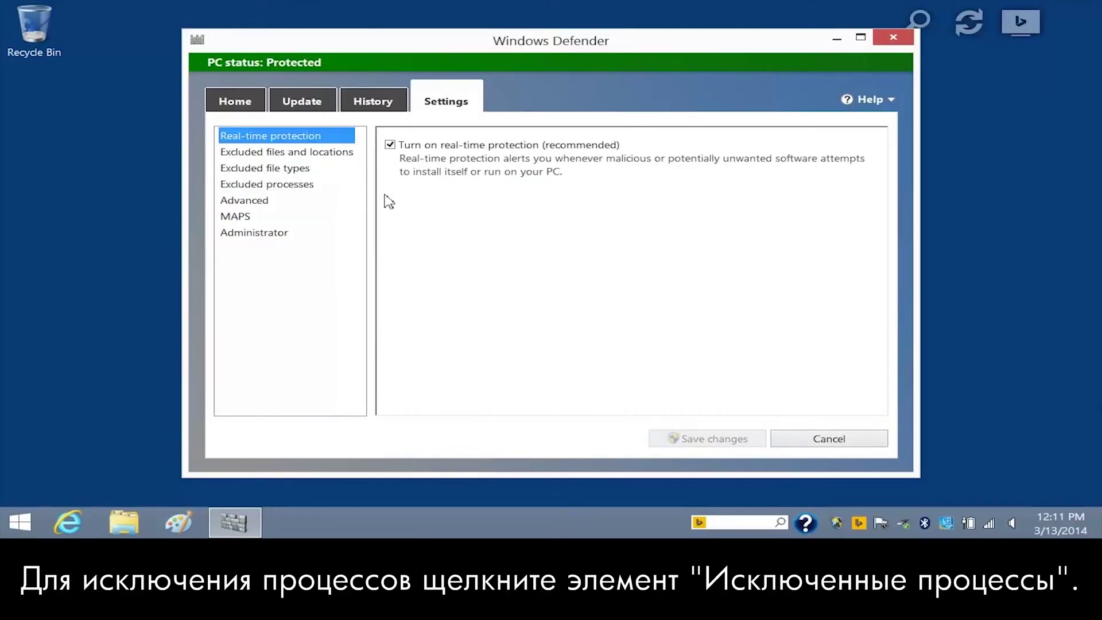
Add 'WinMail.exe' to Excluded processes and save the change.
left_click(329, 186)
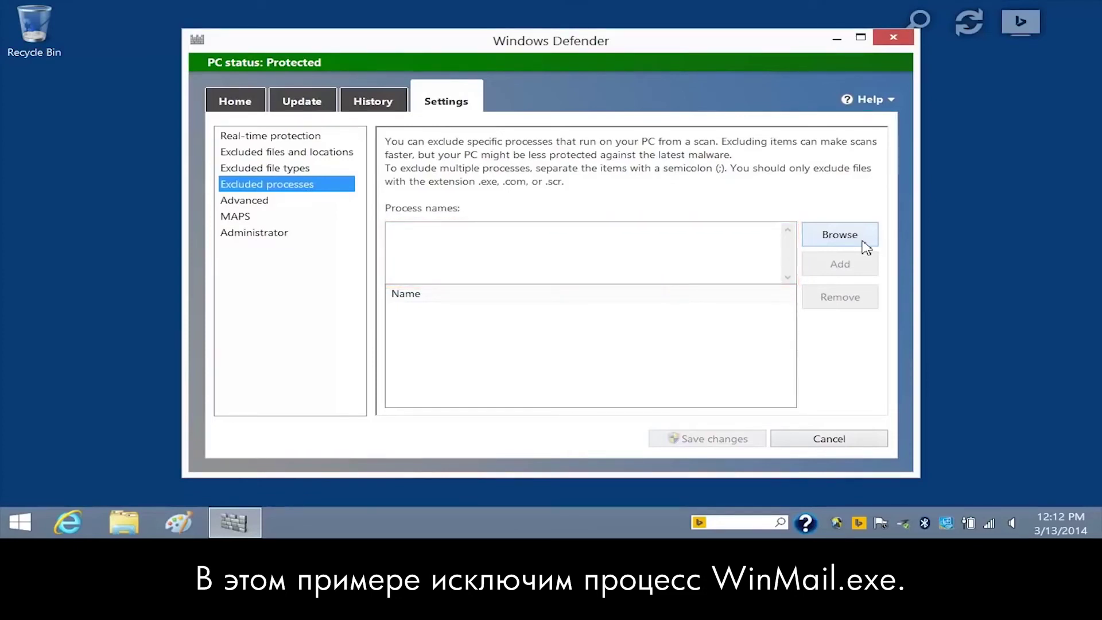
left_click(761, 247)
type("WinMa")
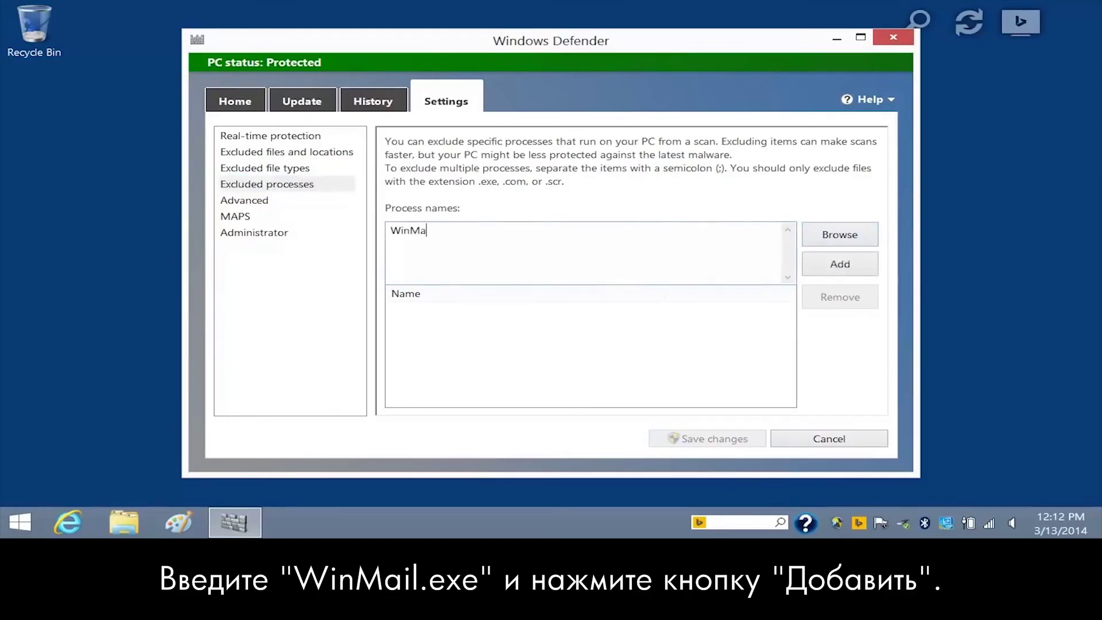
type("il.exe")
left_click(833, 270)
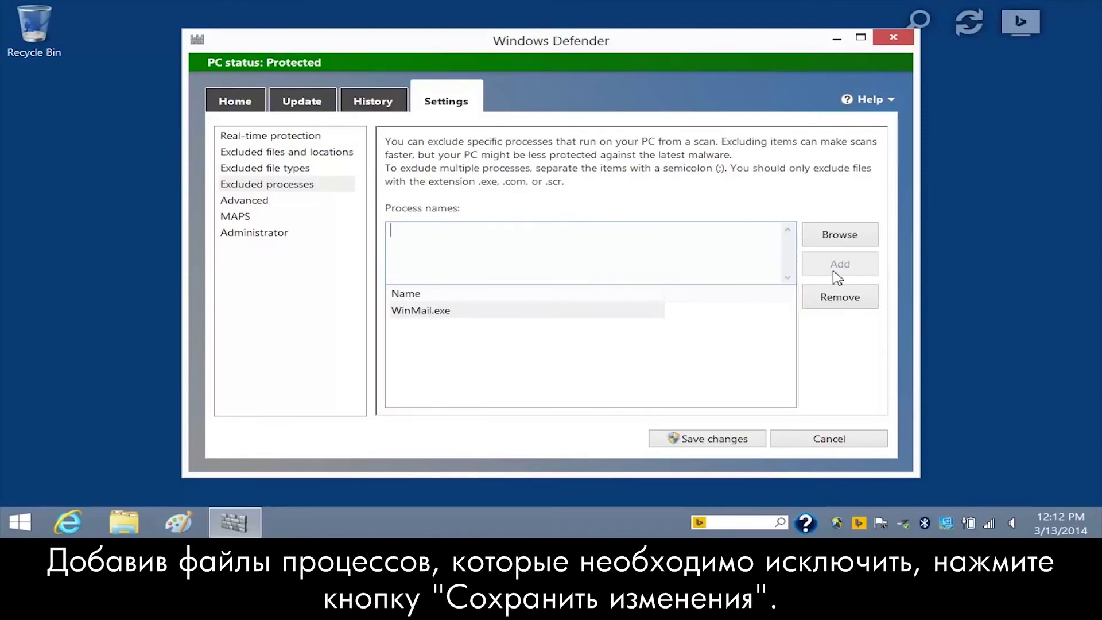
left_click(703, 441)
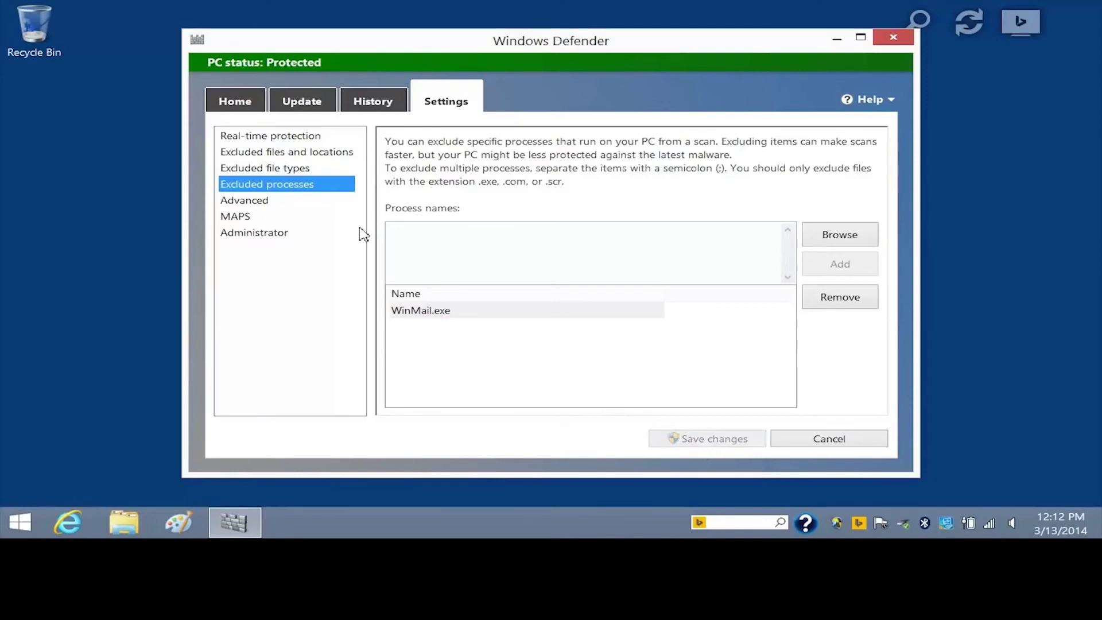
Go back to the Home overview to check the real-time protection status.
left_click(235, 102)
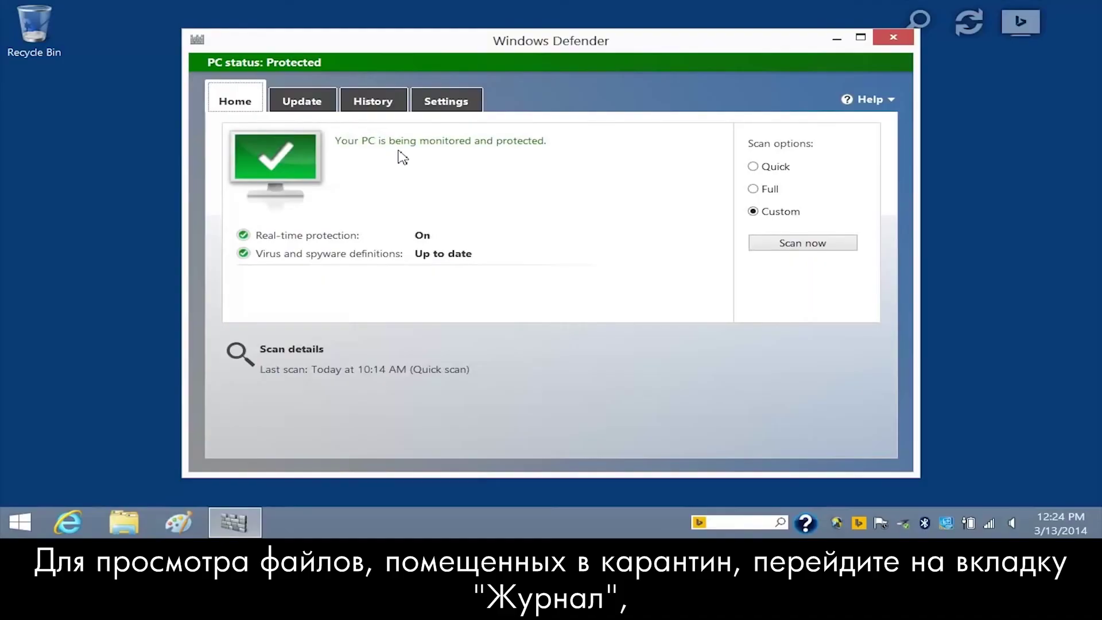
View details of History's Quarantined items and tick the first EICAR test file detection.
left_click(377, 113)
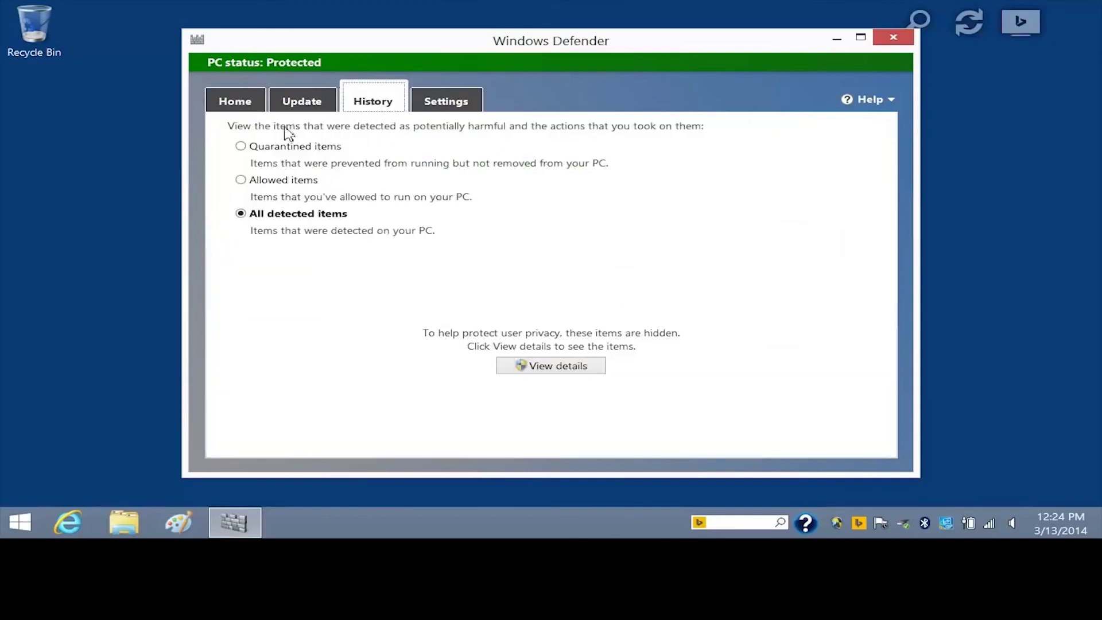
left_click(241, 147)
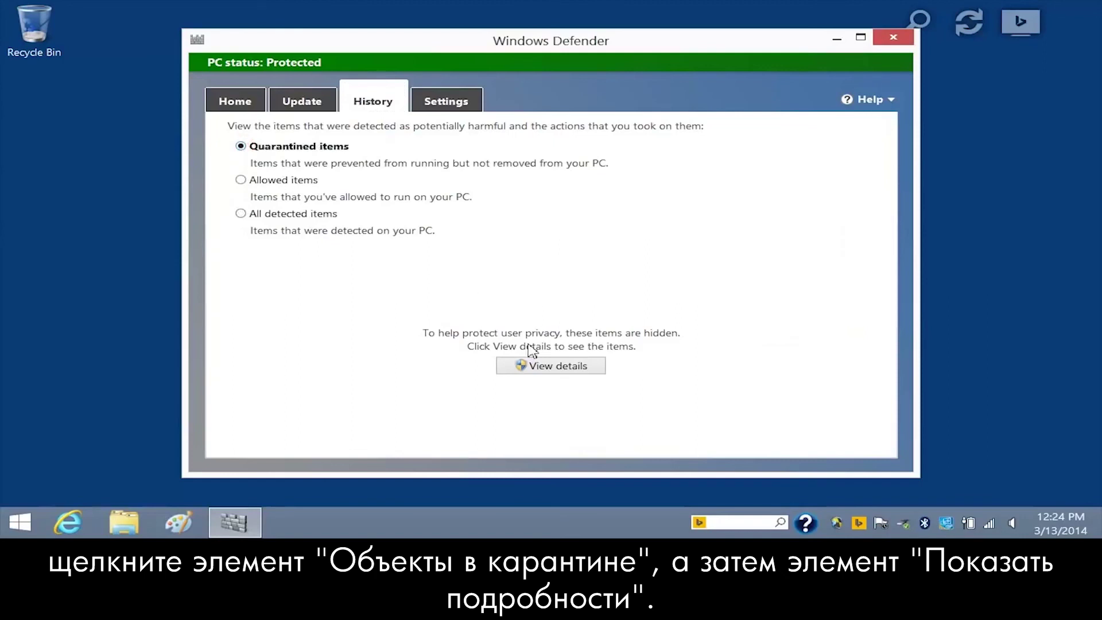
left_click(551, 366)
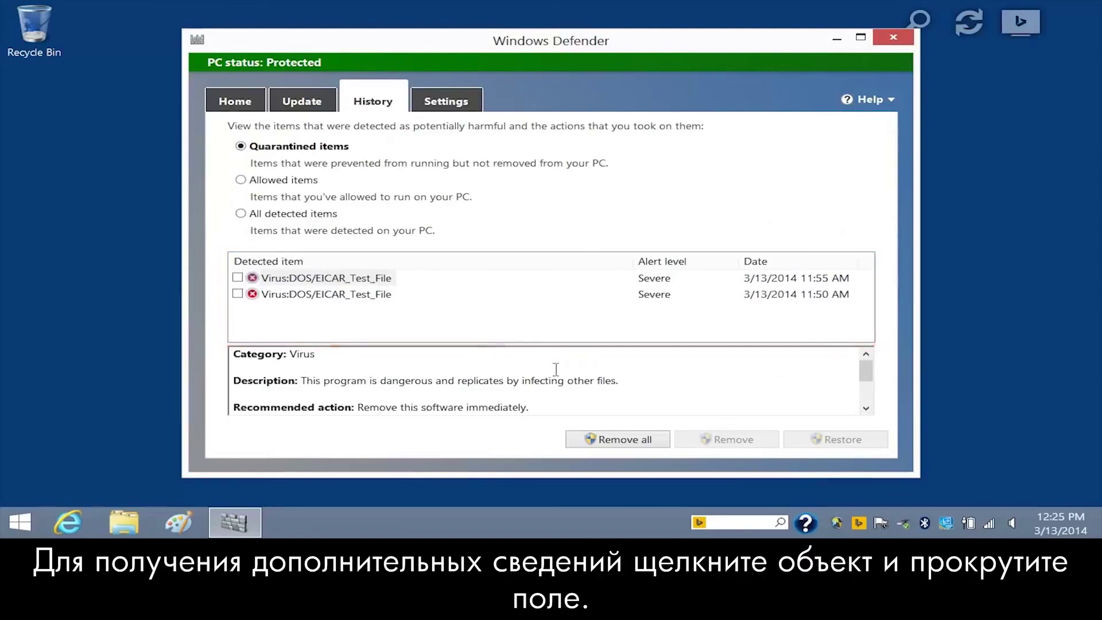
left_click(237, 279)
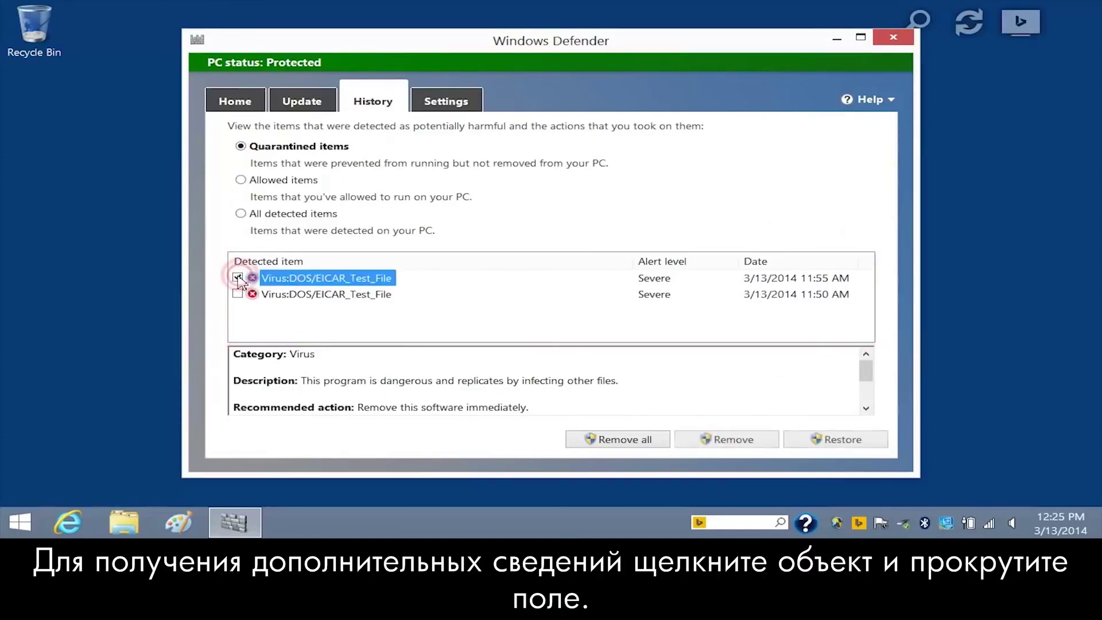